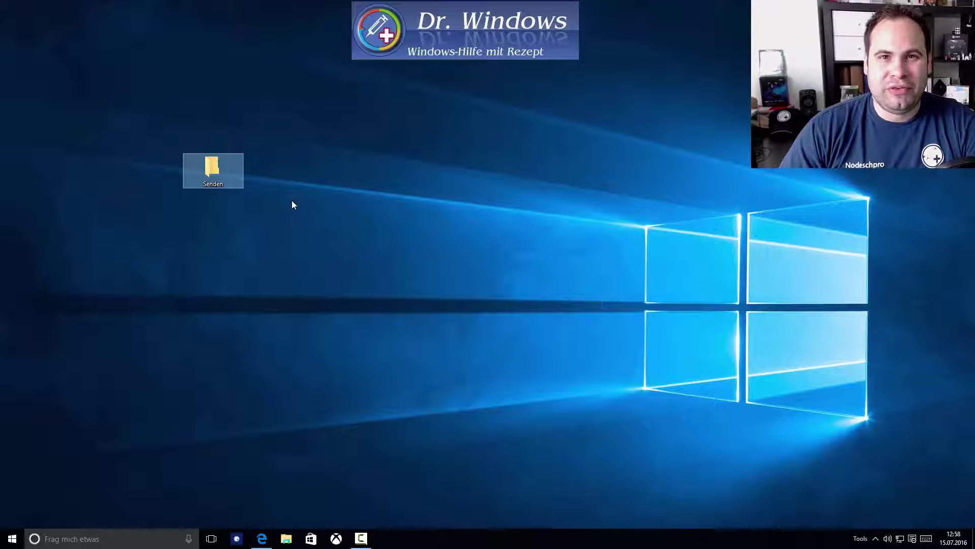
Step: Open the Senden folder on the desktop and select the Senden an OneNote text file
{"action": "left_click", "coordinate": [290, 204]}
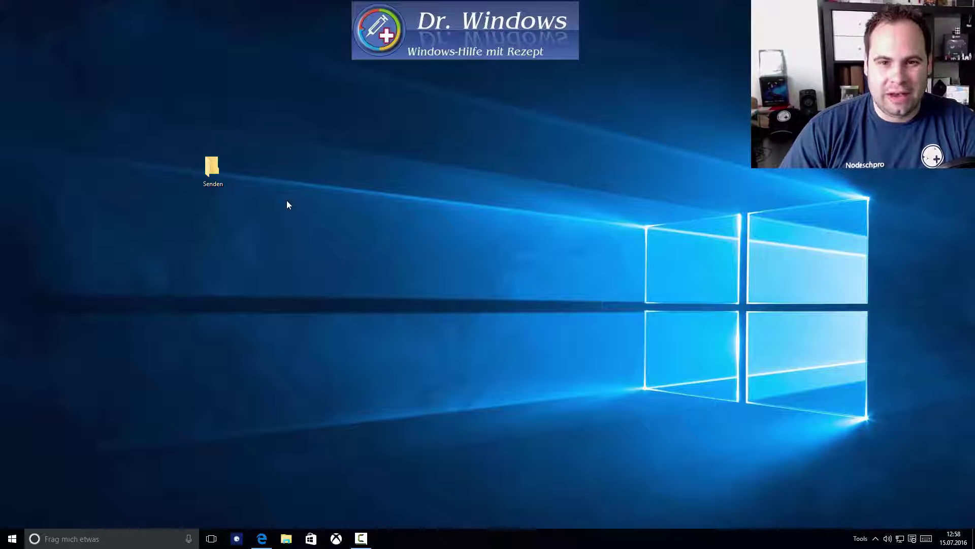
{"action": "double_click", "coordinate": [218, 177]}
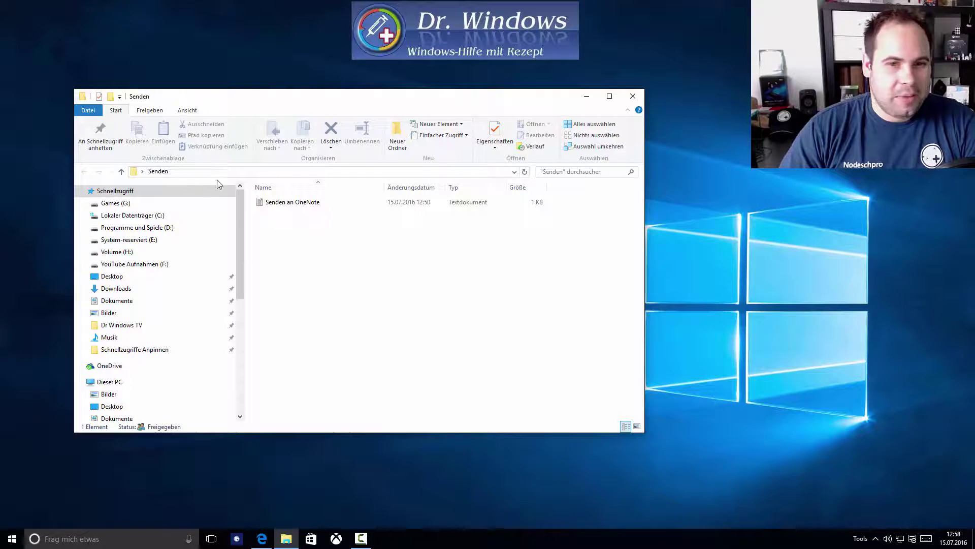
{"action": "left_click", "coordinate": [280, 204]}
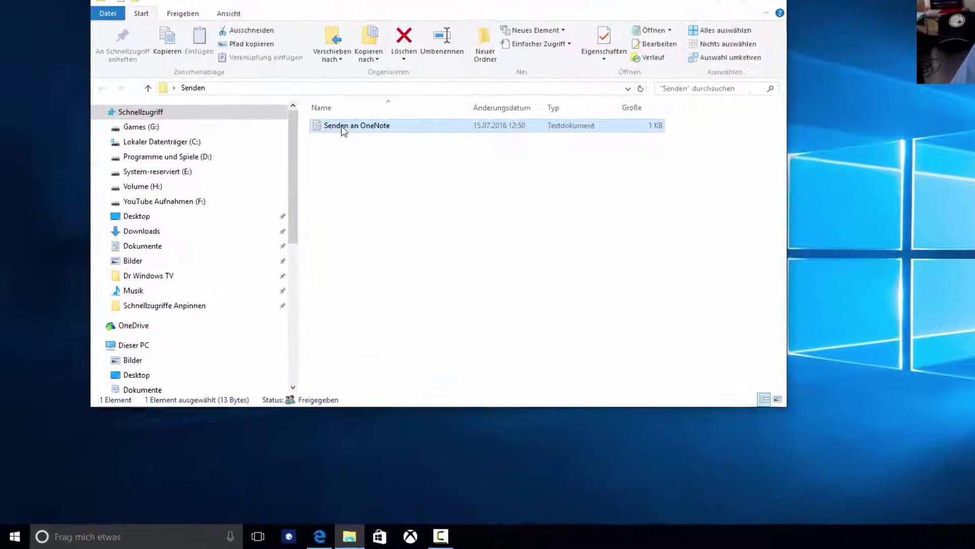
Step: Send the Senden an OneNote text file to a ZIP-compressed folder
{"action": "right_click", "coordinate": [280, 205]}
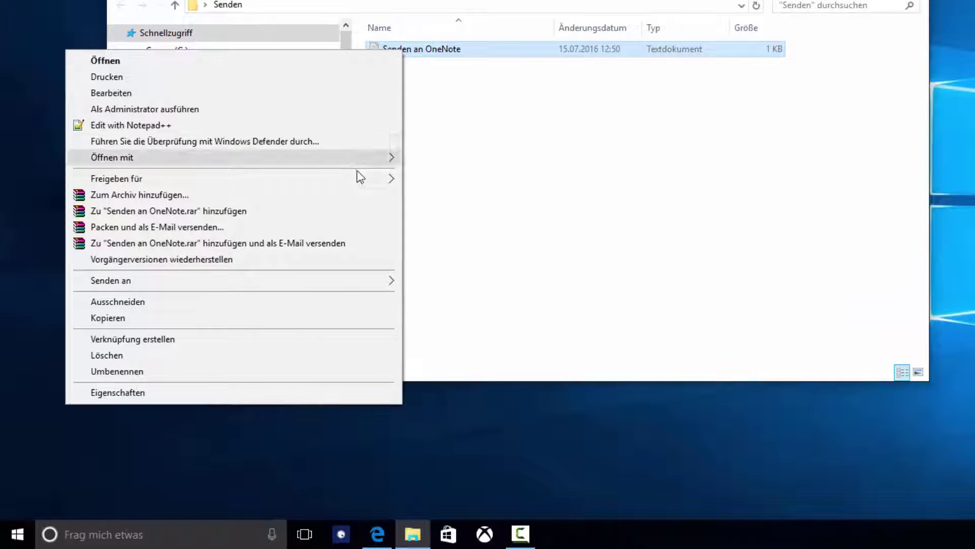
{"action": "mouse_move", "coordinate": [357, 281]}
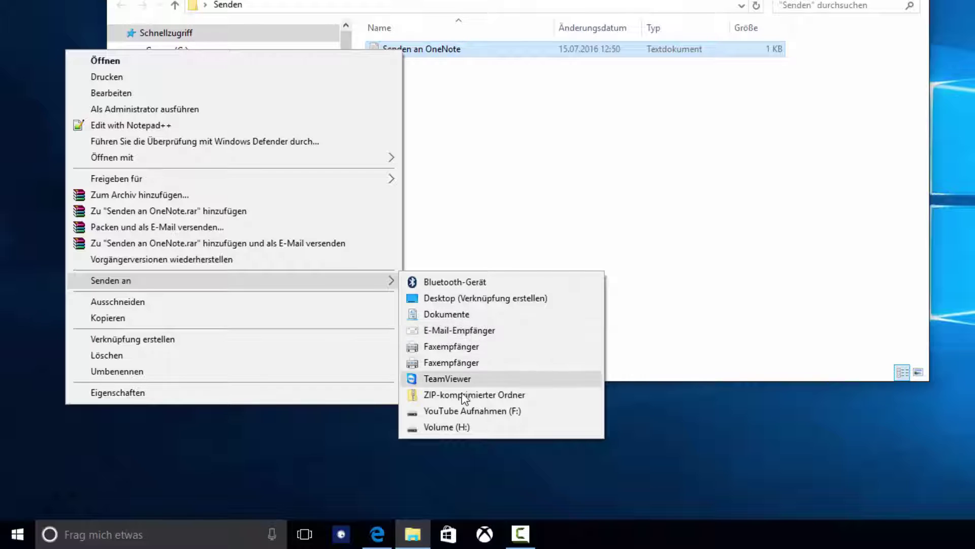
{"action": "left_click", "coordinate": [489, 396]}
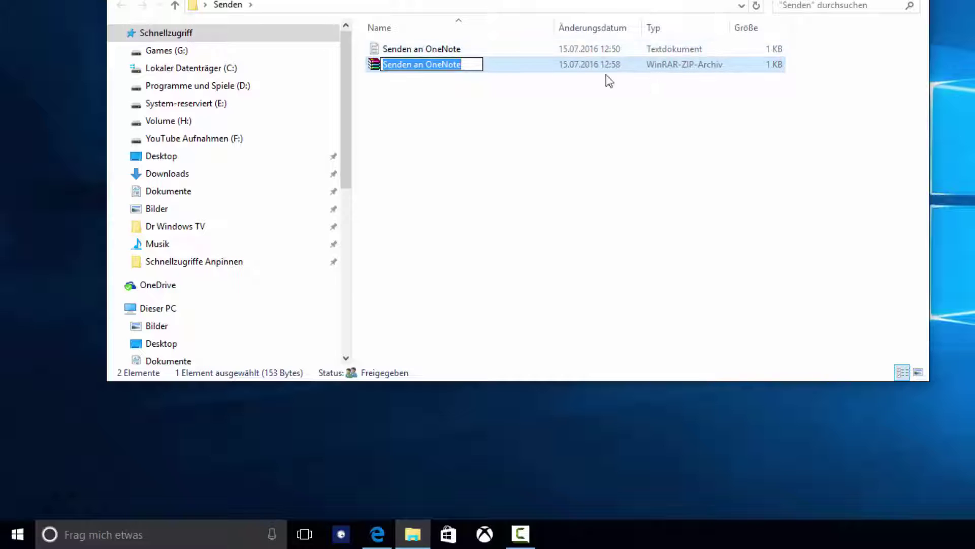
Step: Check the text file's Send to destinations and delete the ZIP archive from the Senden folder
{"action": "right_click", "coordinate": [441, 52]}
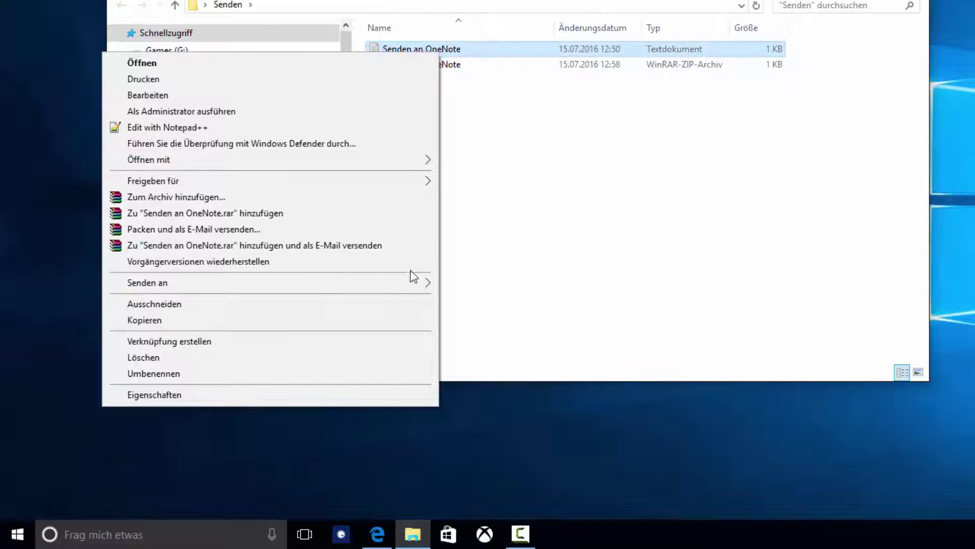
{"action": "mouse_move", "coordinate": [409, 283]}
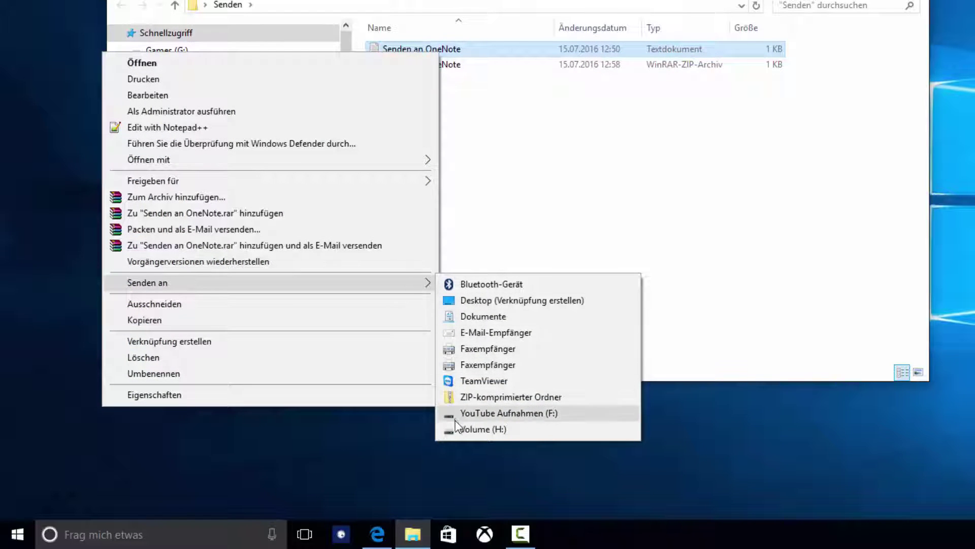
{"action": "left_click", "coordinate": [487, 142]}
{"action": "left_click", "coordinate": [486, 138]}
{"action": "left_click_drag", "start_coordinate": [474, 156], "coordinate": [449, 41]}
{"action": "left_click", "coordinate": [404, 83]}
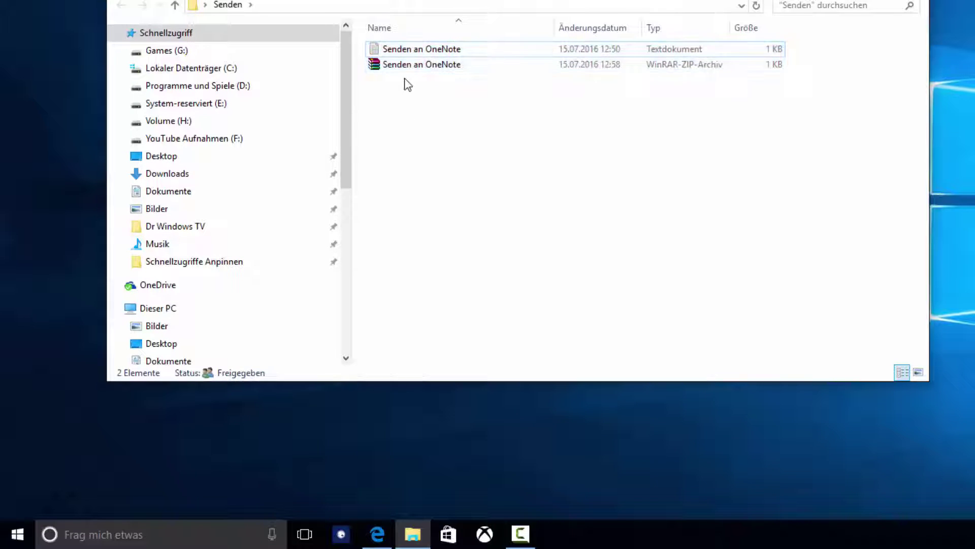
{"action": "left_click", "coordinate": [407, 66]}
{"action": "key", "text": "Delete"}
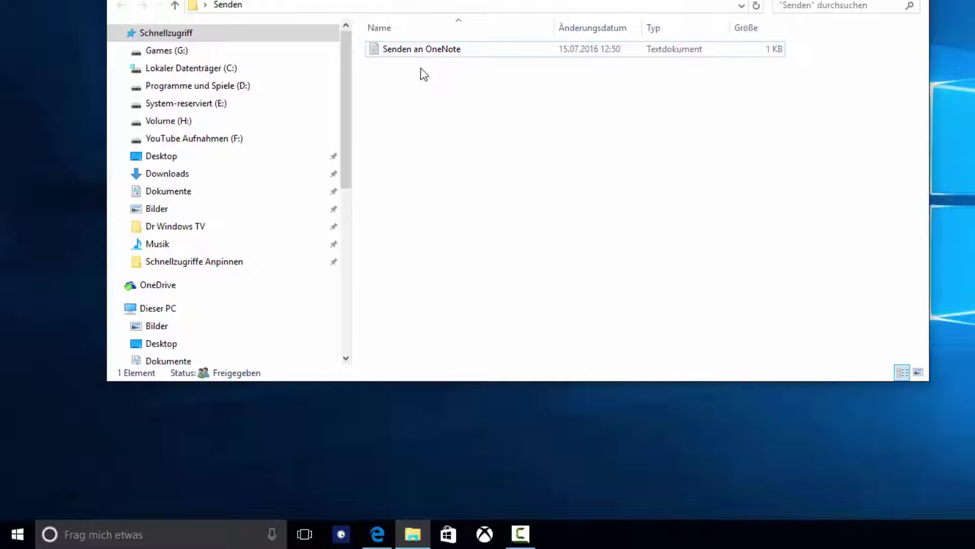
Step: Examine the text file's Send to destinations in both the standard and the extended list
{"action": "right_click", "coordinate": [422, 50]}
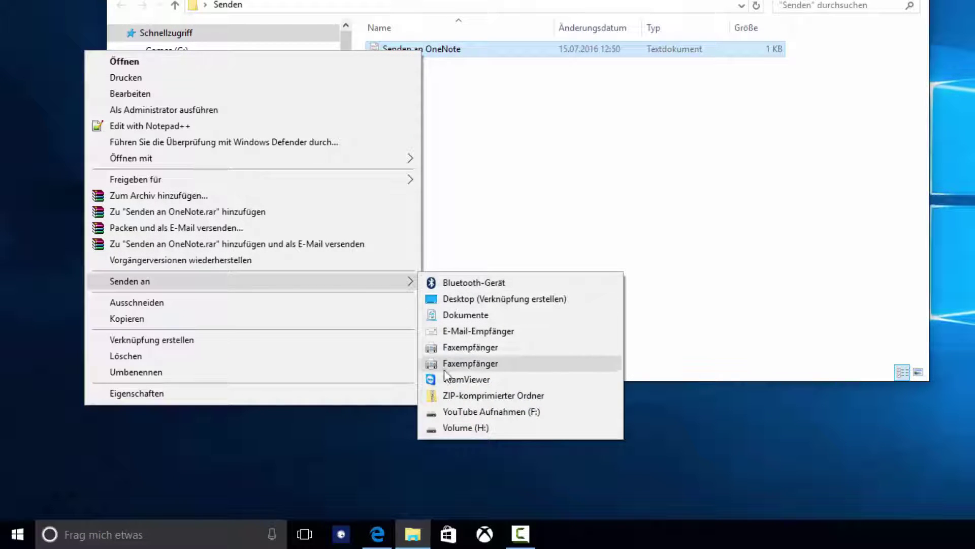
{"action": "left_click", "coordinate": [480, 232]}
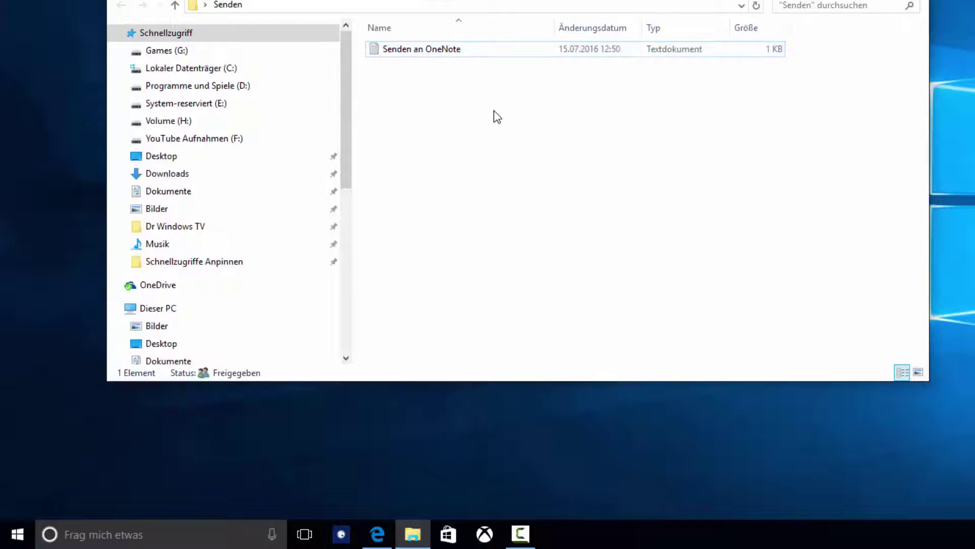
{"action": "right_click", "coordinate": [419, 55]}
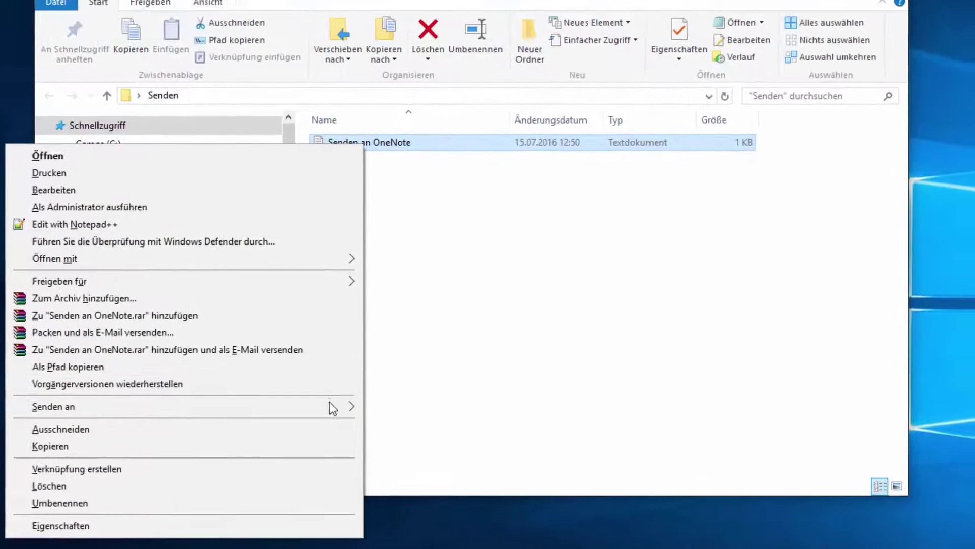
{"action": "mouse_move", "coordinate": [384, 296]}
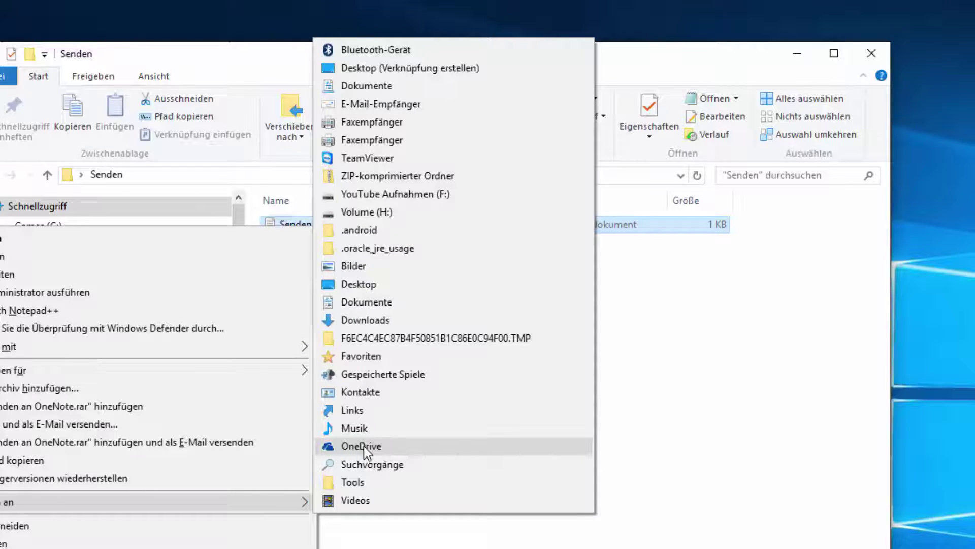
{"action": "left_click", "coordinate": [666, 369]}
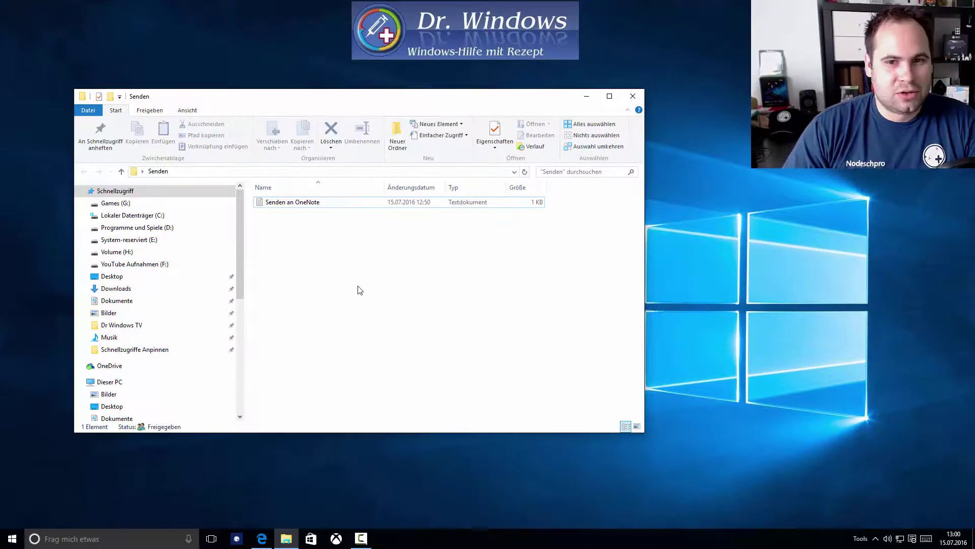
{"action": "right_click", "coordinate": [302, 205]}
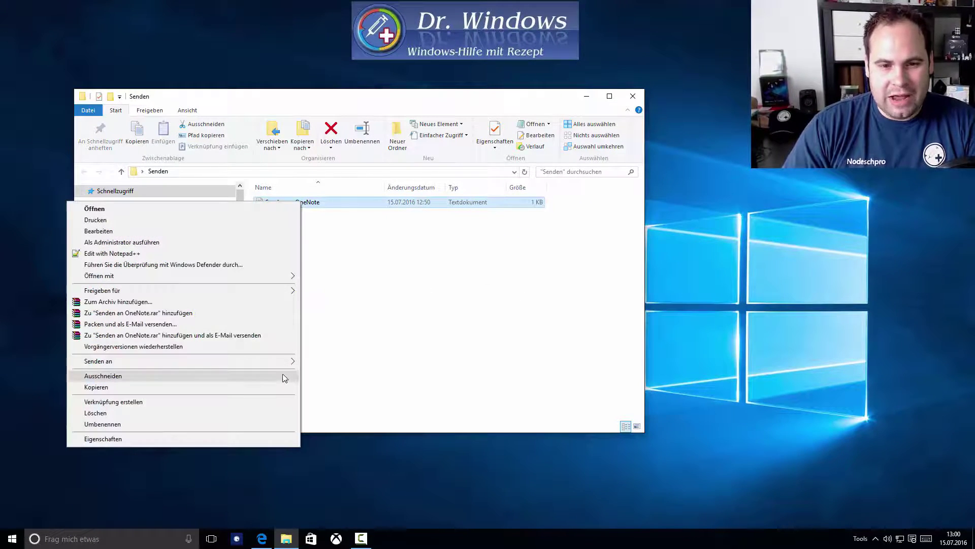
{"action": "mouse_move", "coordinate": [289, 367]}
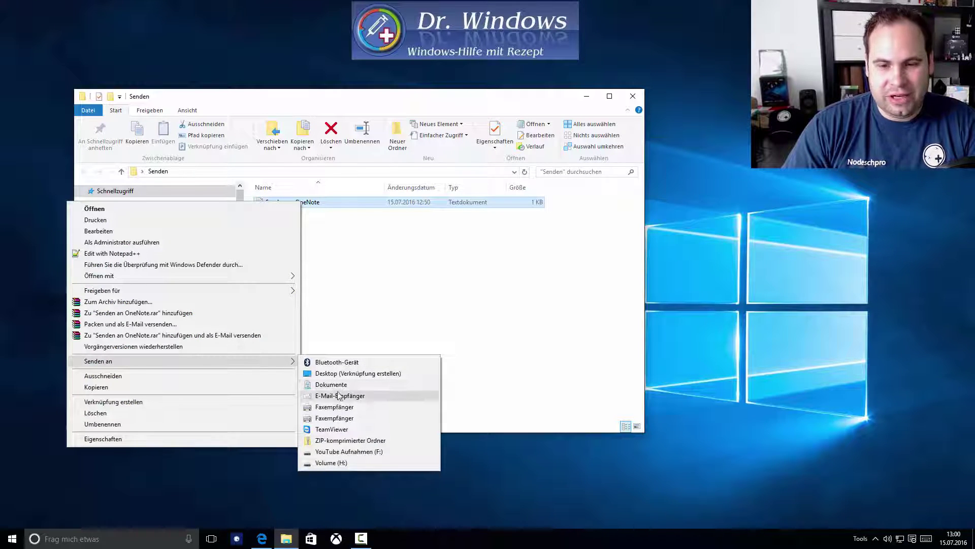
{"action": "left_click", "coordinate": [349, 261]}
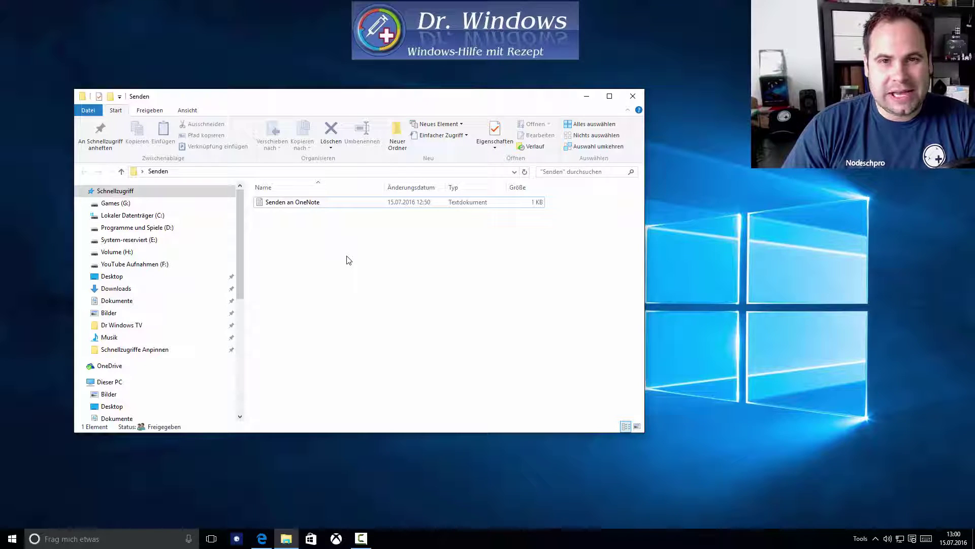
Step: Open the SendTo folder by running the command shell:sendto
{"action": "left_click_drag", "start_coordinate": [320, 100], "coordinate": [389, 85]}
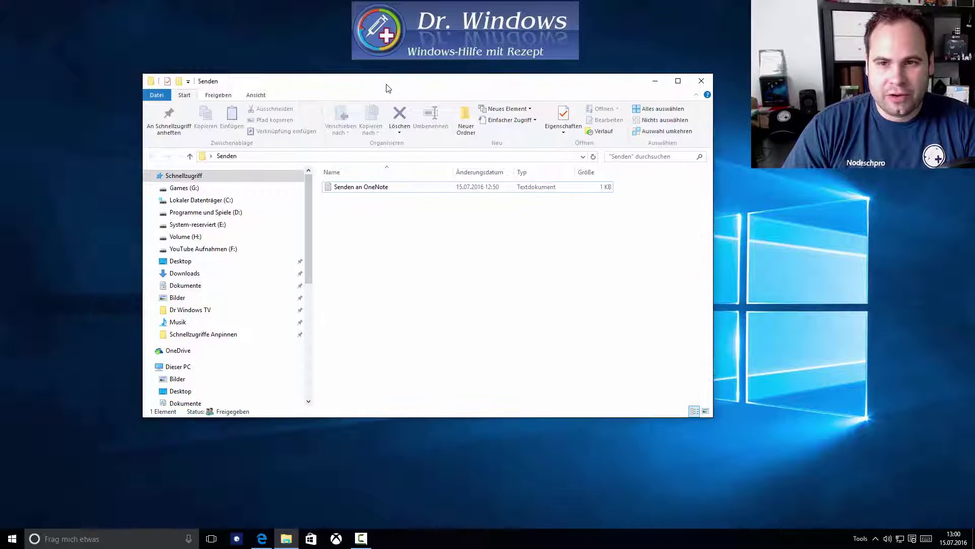
{"action": "key", "text": "super+c"}
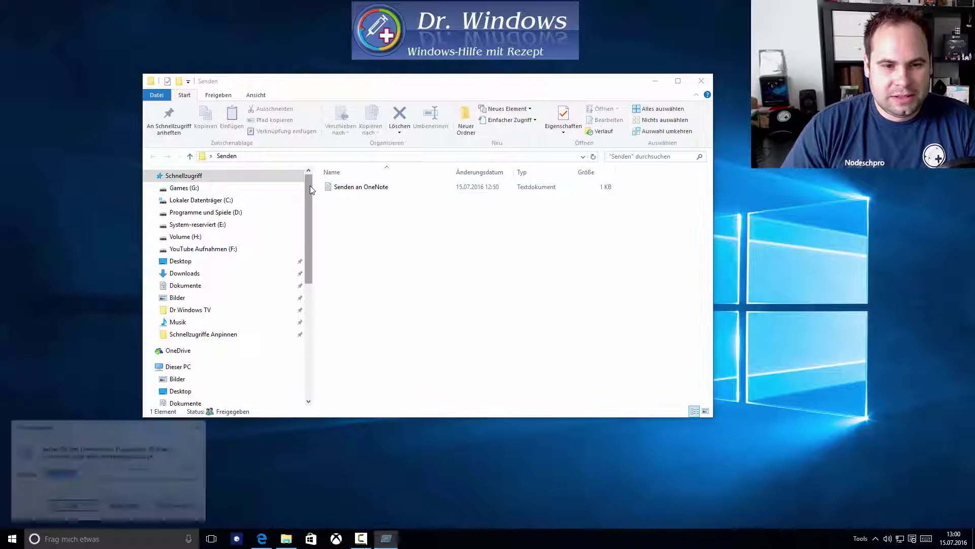
{"action": "left_click_drag", "start_coordinate": [121, 417], "coordinate": [153, 402]}
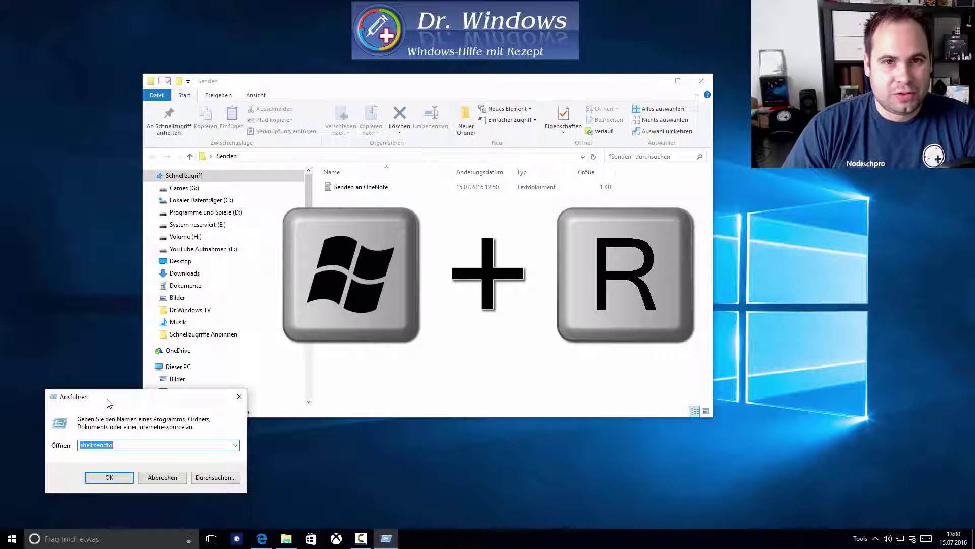
{"action": "left_click_drag", "start_coordinate": [108, 403], "coordinate": [105, 397]}
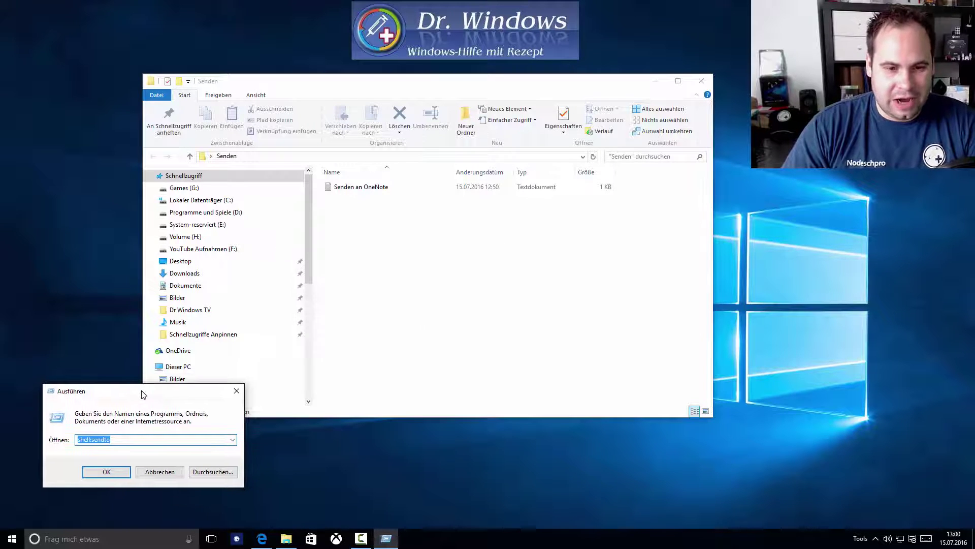
{"action": "left_click", "coordinate": [127, 441]}
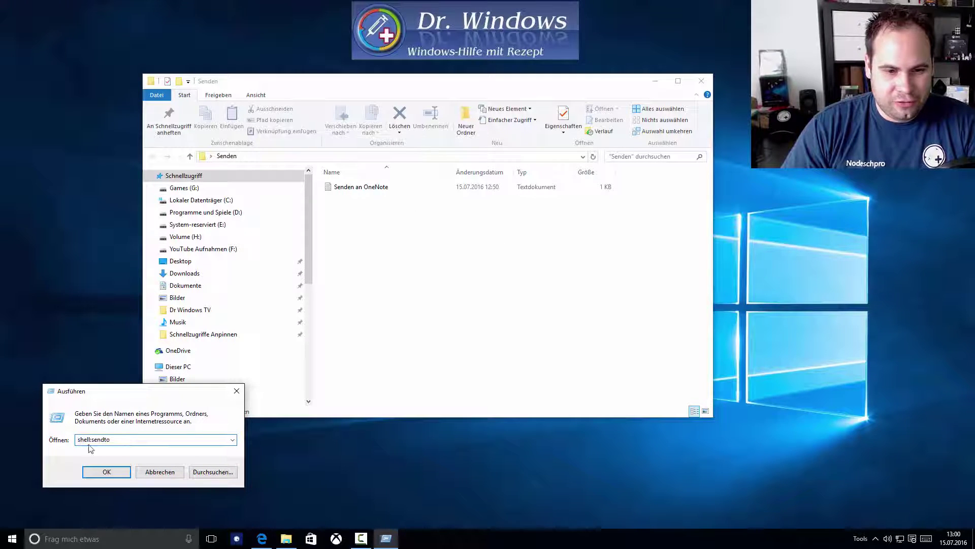
{"action": "left_click_drag", "start_coordinate": [159, 397], "coordinate": [158, 400]}
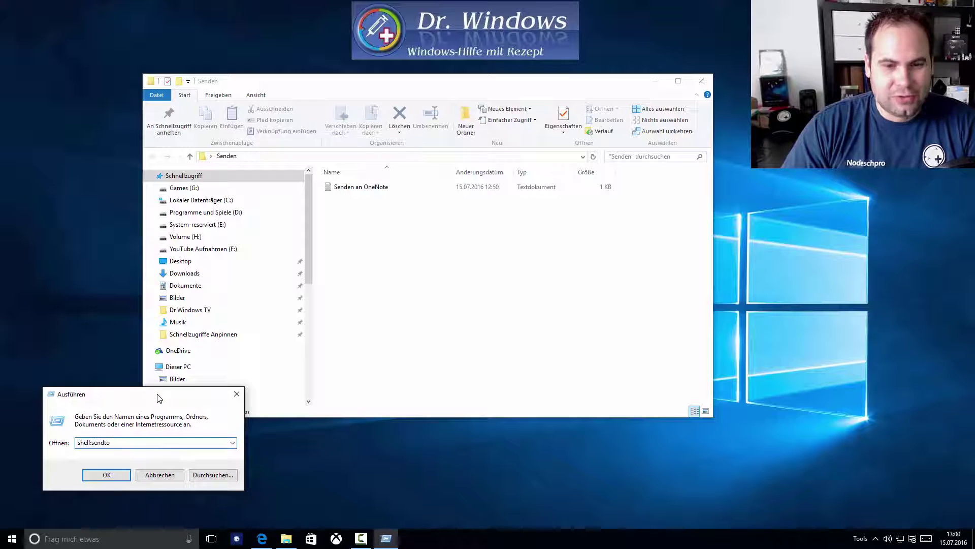
{"action": "double_click", "coordinate": [111, 446]}
{"action": "left_click", "coordinate": [120, 444]}
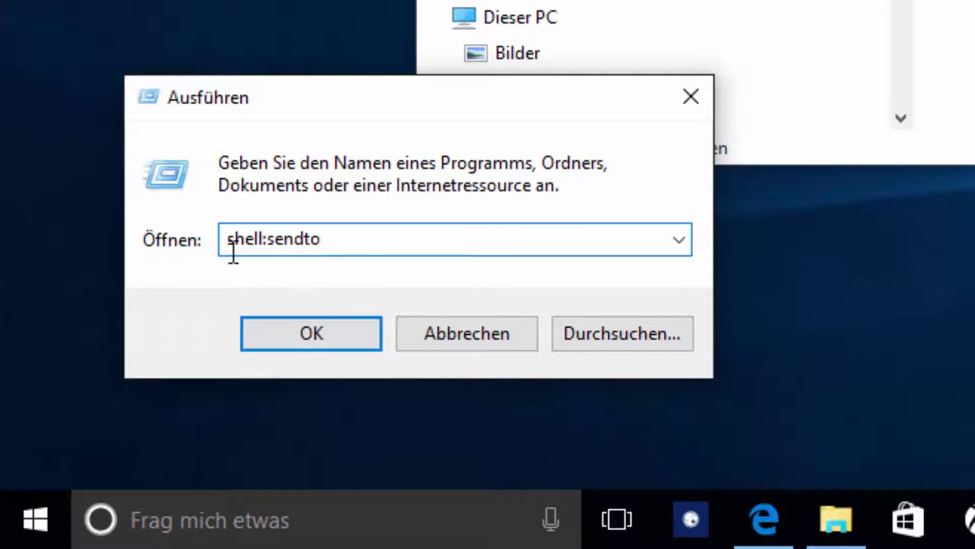
{"action": "left_click", "coordinate": [305, 336]}
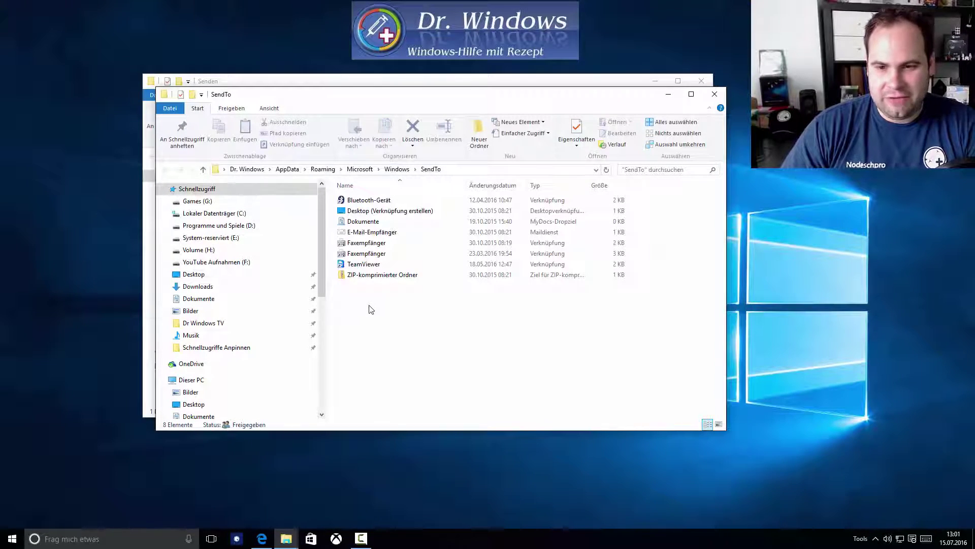
Step: Start a new shortcut in the SendTo folder and choose the OneDrive folder as its target
{"action": "right_click", "coordinate": [375, 304]}
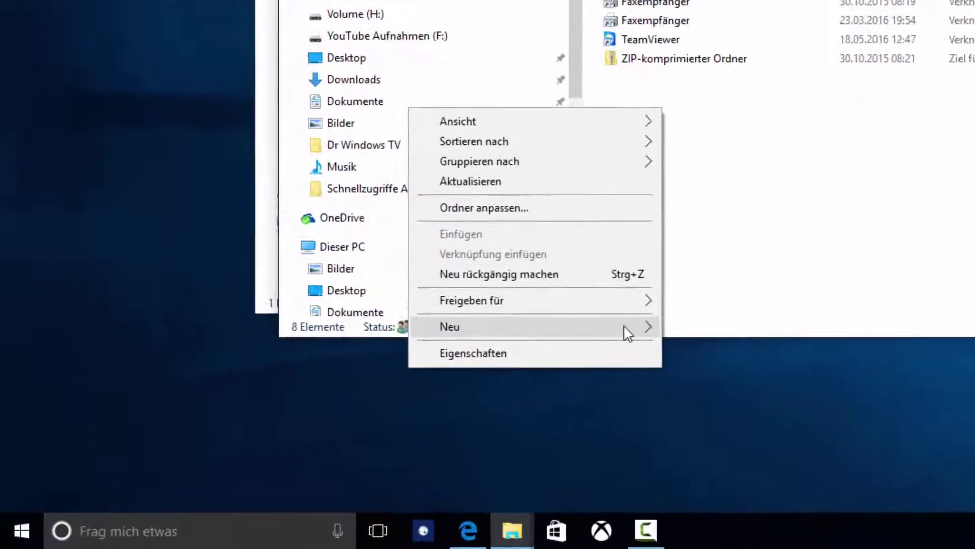
{"action": "mouse_move", "coordinate": [463, 383]}
{"action": "left_click", "coordinate": [275, 47]}
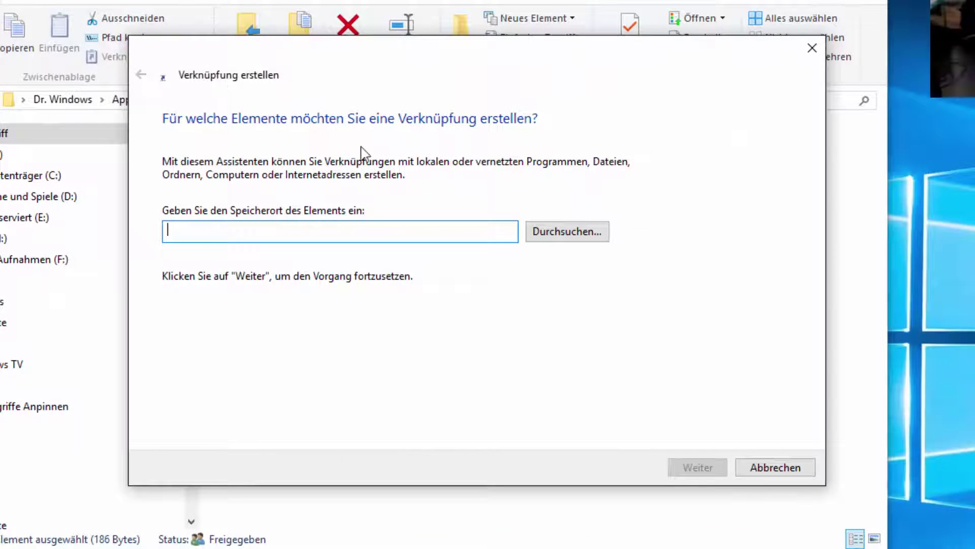
{"action": "left_click_drag", "start_coordinate": [448, 52], "coordinate": [437, 64]}
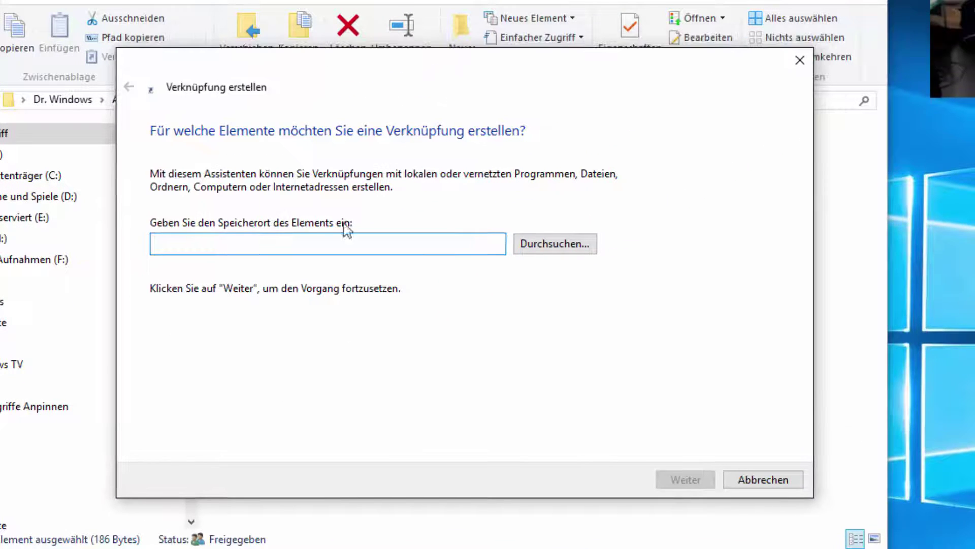
{"action": "left_click", "coordinate": [557, 248]}
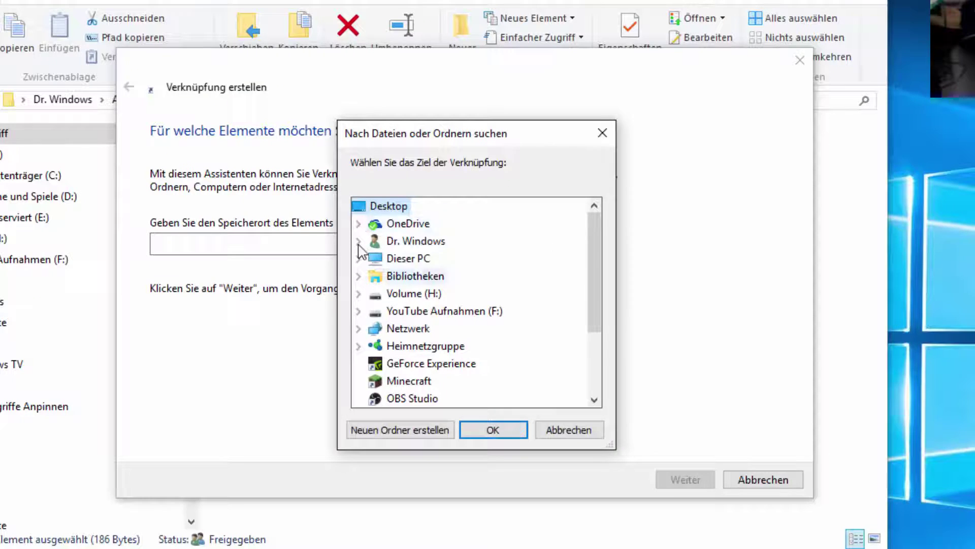
{"action": "double_click", "coordinate": [412, 228]}
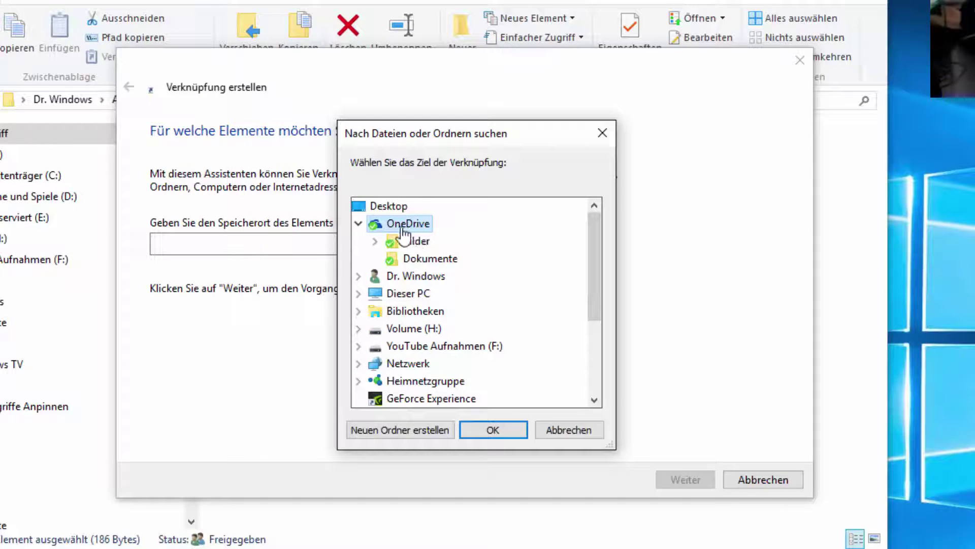
{"action": "left_click", "coordinate": [494, 429]}
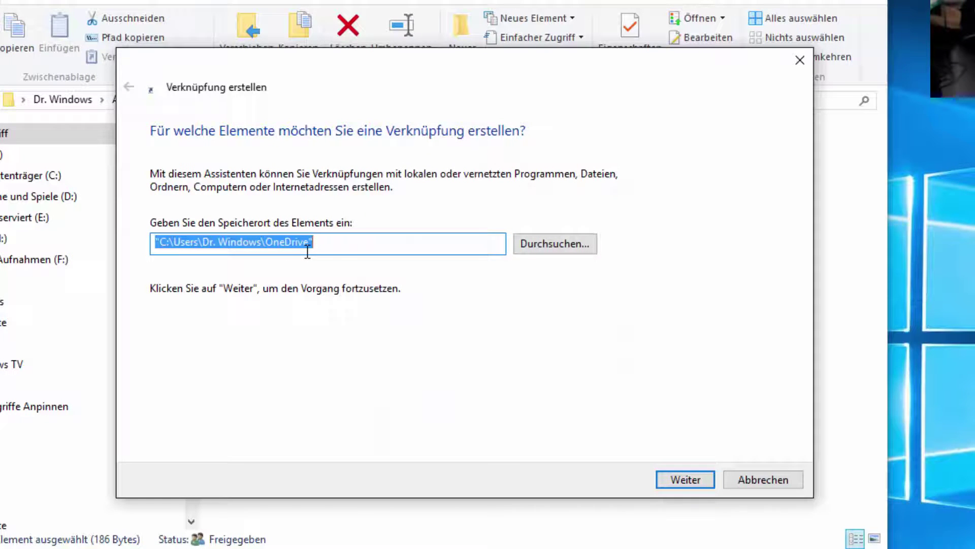
Step: Accept the shortcut target, keep OneDrive as the shortcut's name and finish creating it
{"action": "left_click", "coordinate": [681, 483]}
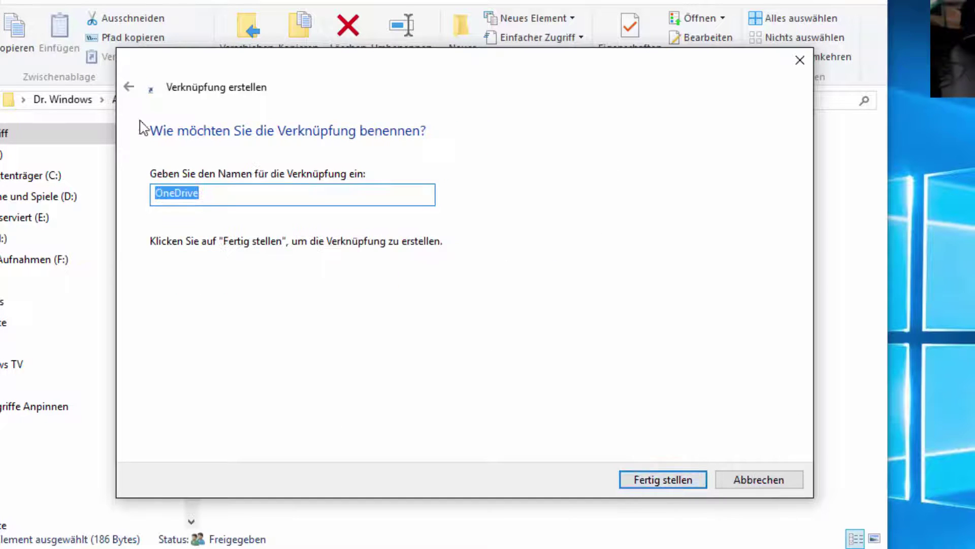
{"action": "left_click", "coordinate": [312, 192]}
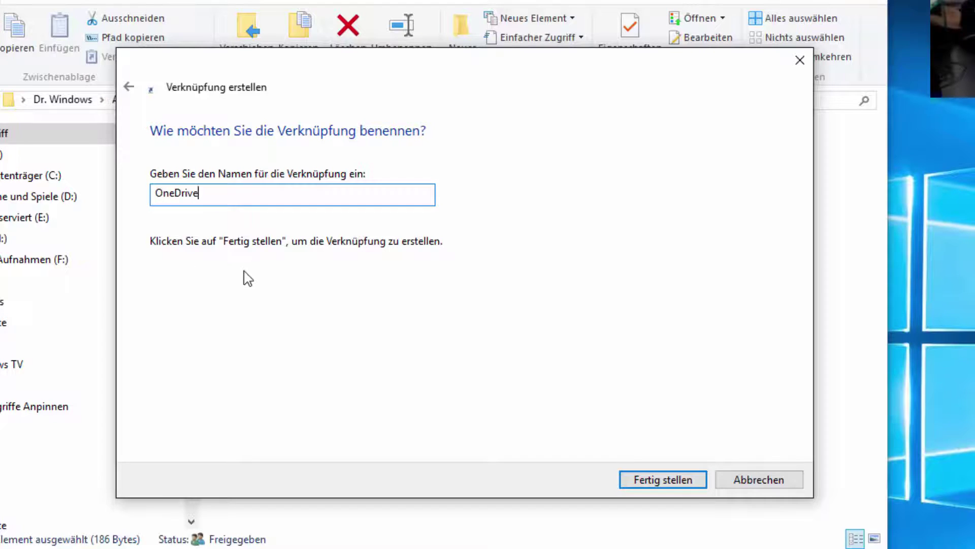
{"action": "left_click", "coordinate": [655, 480]}
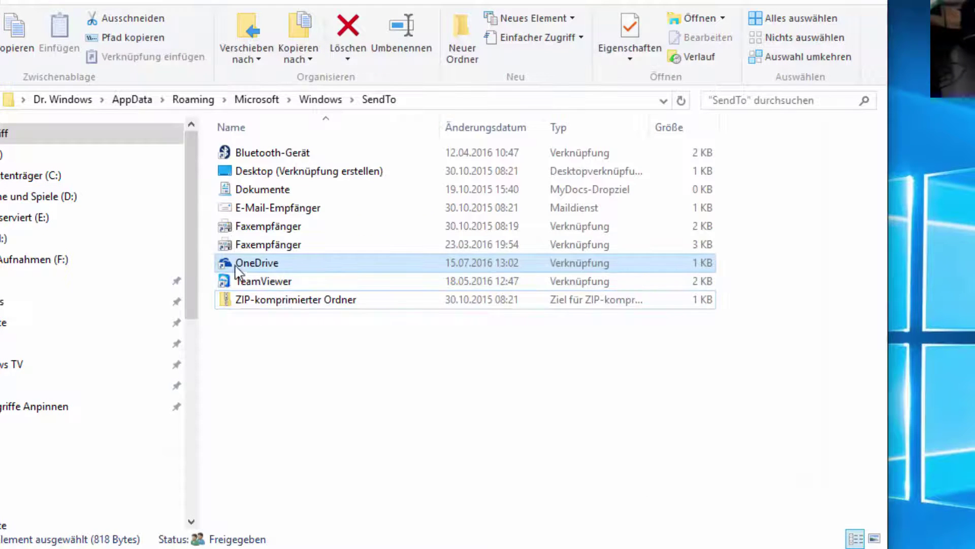
Step: Check the Send to destinations of the text file Senden an OneNote for the new OneDrive entry
{"action": "left_click", "coordinate": [279, 383]}
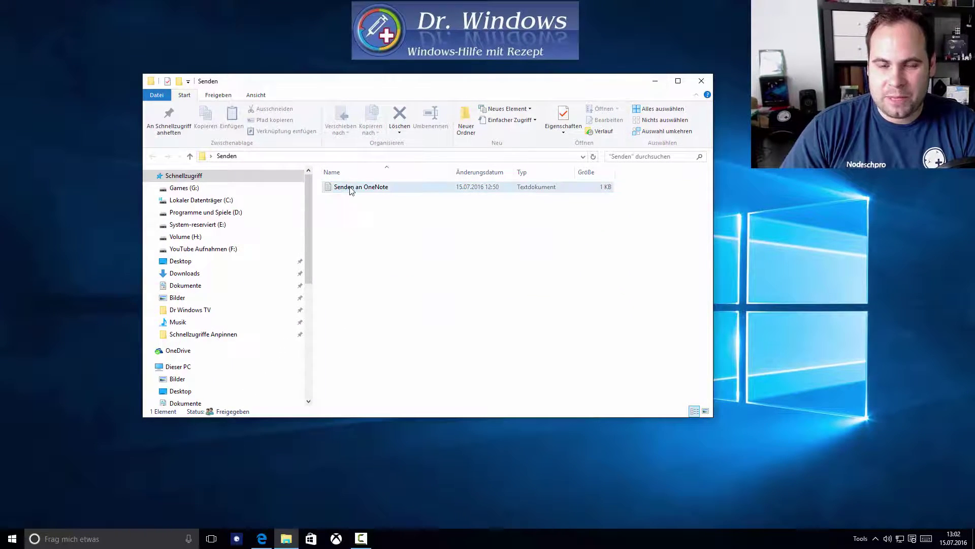
{"action": "right_click", "coordinate": [350, 191]}
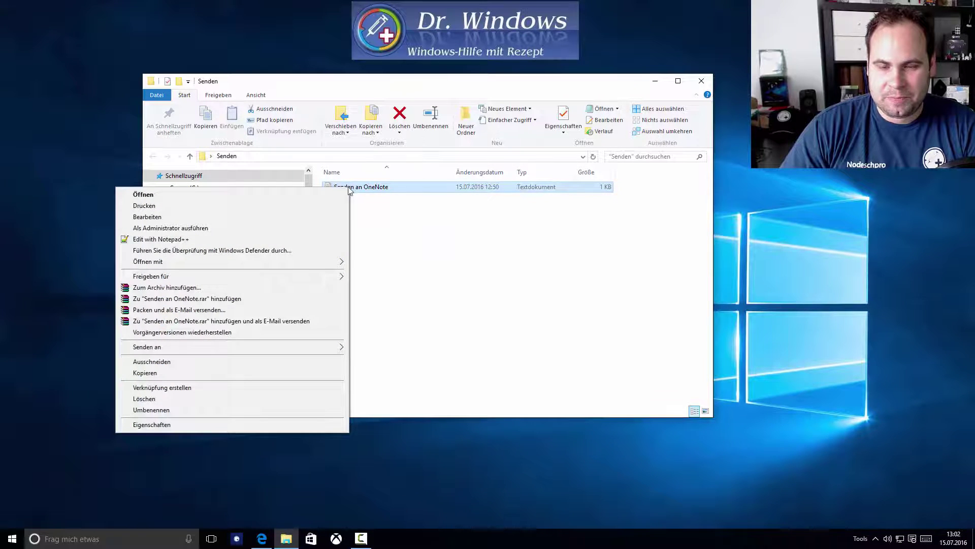
{"action": "mouse_move", "coordinate": [316, 347]}
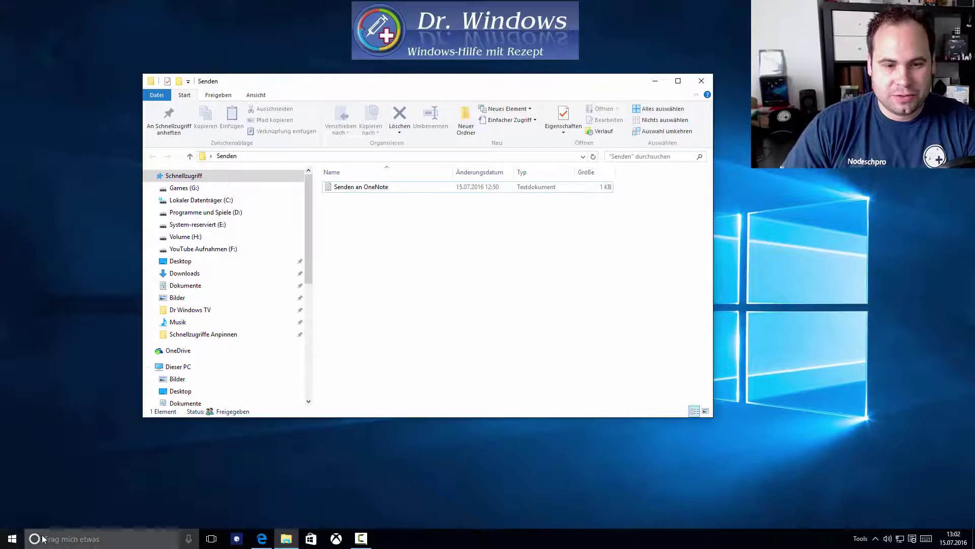
{"action": "left_click", "coordinate": [149, 480]}
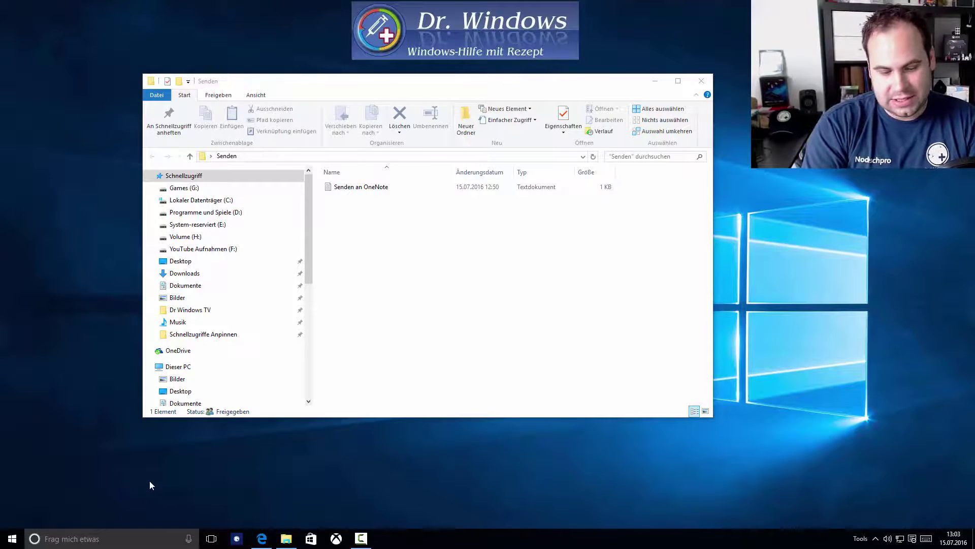
Step: Reopen the SendTo folder by running shell:sendto and delete both Faxempfänger shortcuts from it
{"action": "key", "text": "super+r"}
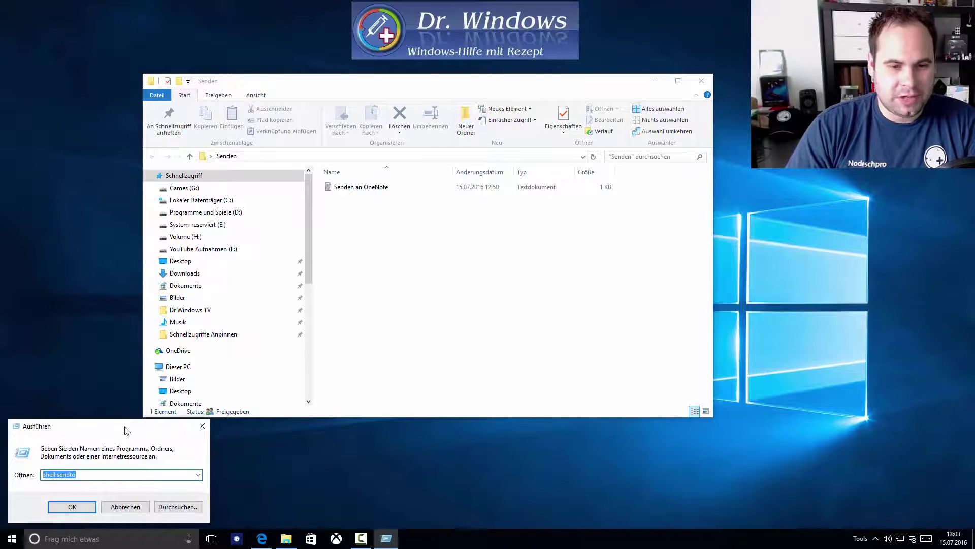
{"action": "left_click", "coordinate": [77, 502]}
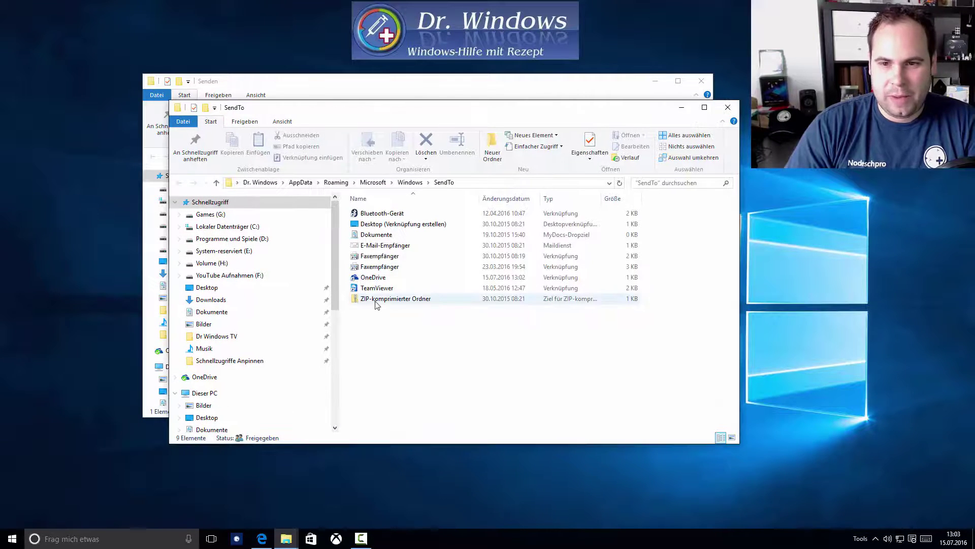
{"action": "left_click", "coordinate": [385, 257]}
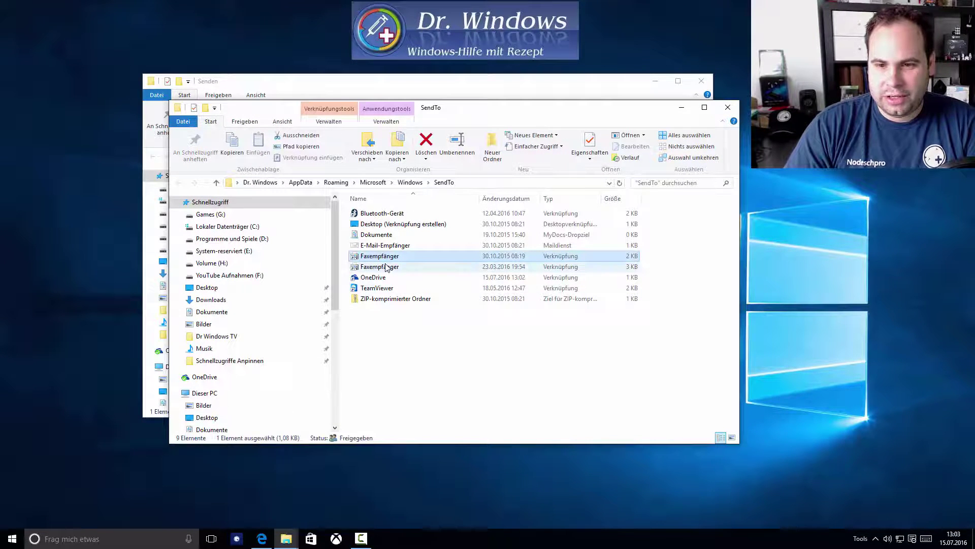
{"action": "left_click", "coordinate": [382, 269], "text": "ctrl"}
{"action": "right_click", "coordinate": [379, 271]}
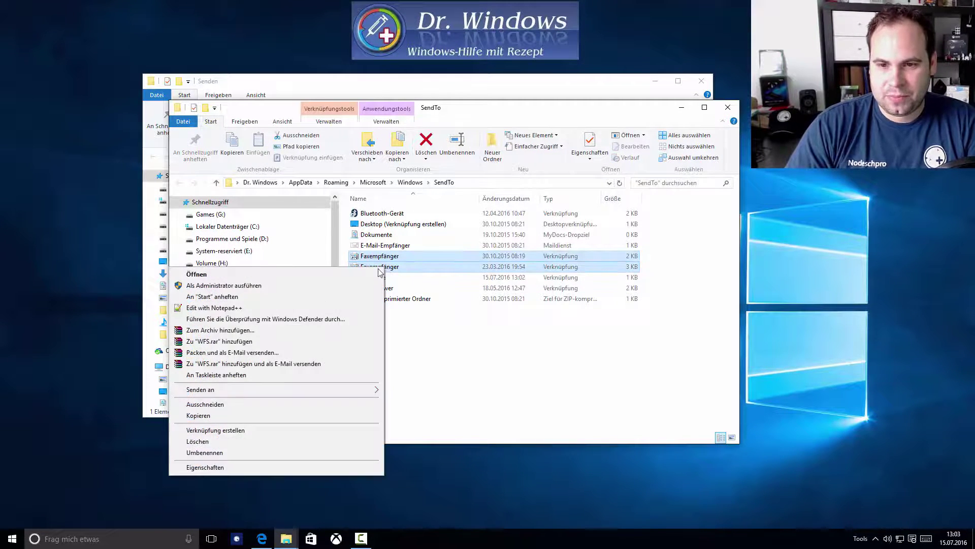
{"action": "left_click", "coordinate": [263, 441]}
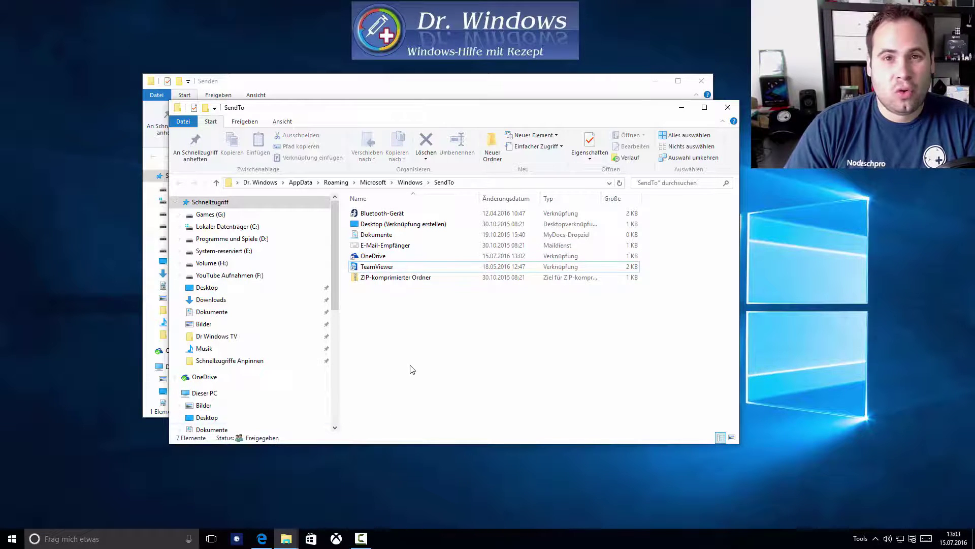
{"action": "left_click", "coordinate": [728, 107]}
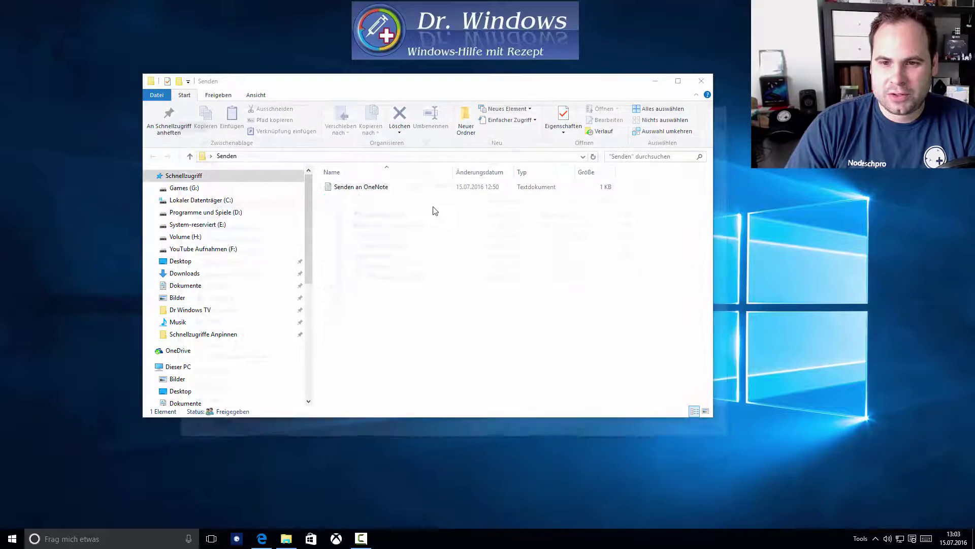
Step: Review the text file's Send to destinations again to check that the Faxempfänger entries are gone
{"action": "right_click", "coordinate": [361, 187]}
{"action": "mouse_move", "coordinate": [282, 345]}
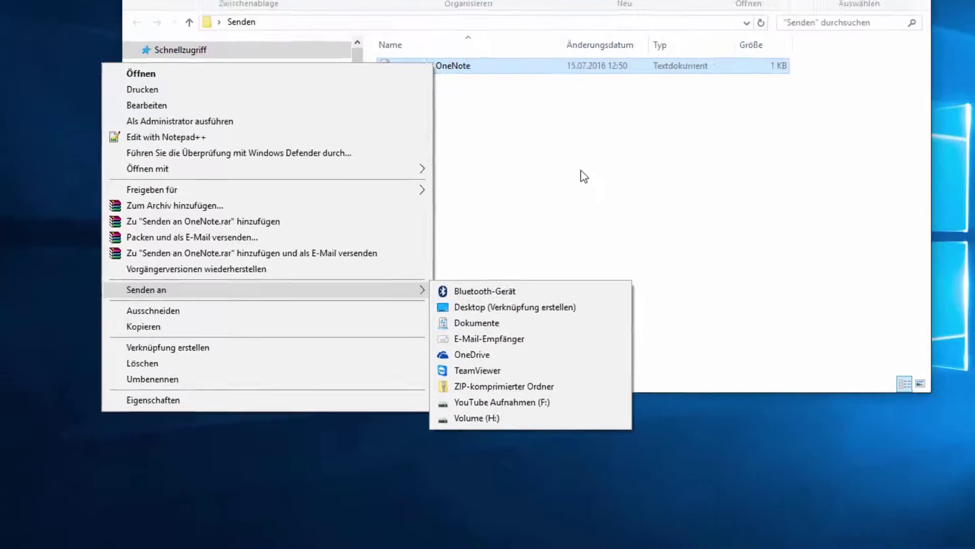
{"action": "key", "text": "Escape"}
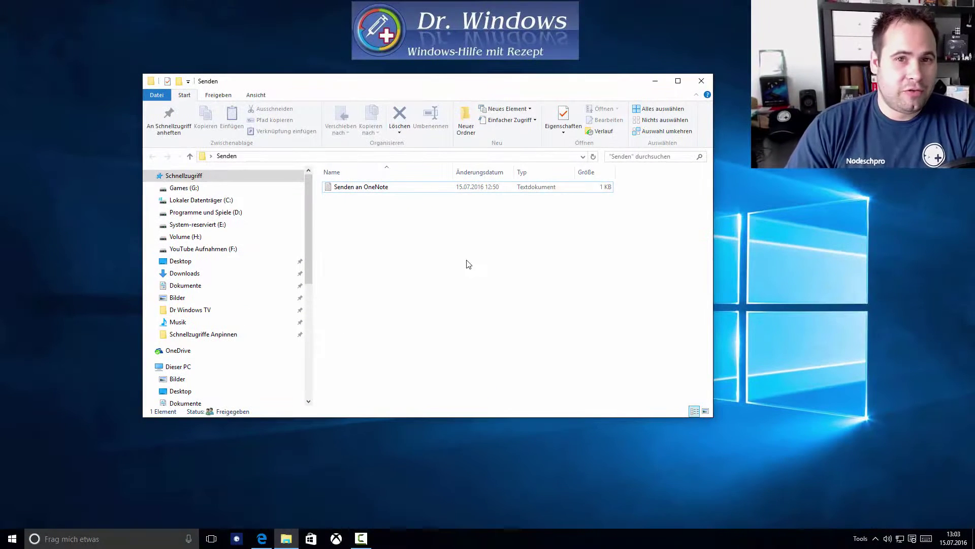